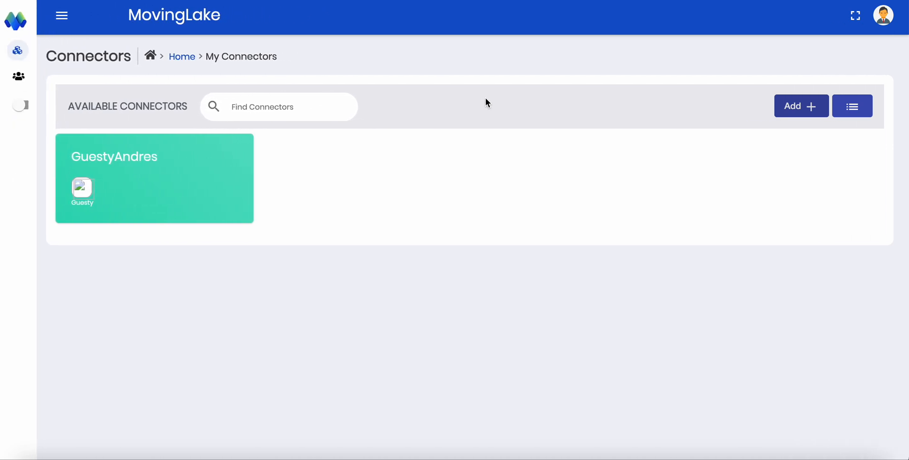
Start a new credential and review the form fields for the Webhooks and BigQuery adapters
{"action": "mouse_move", "coordinate": [6, 71]}
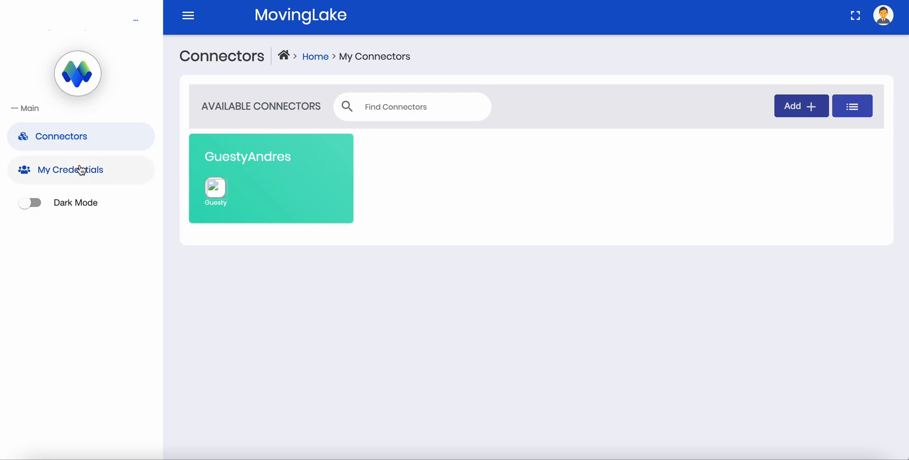
{"action": "left_click", "coordinate": [80, 166]}
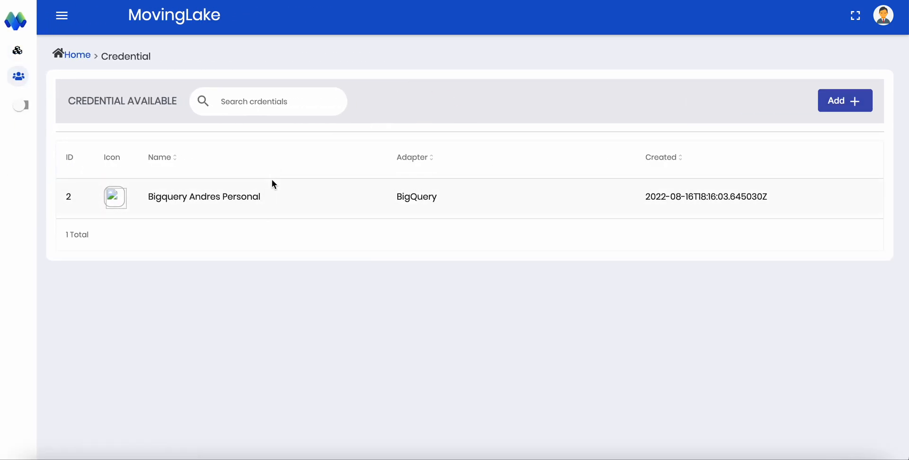
{"action": "left_click", "coordinate": [823, 100]}
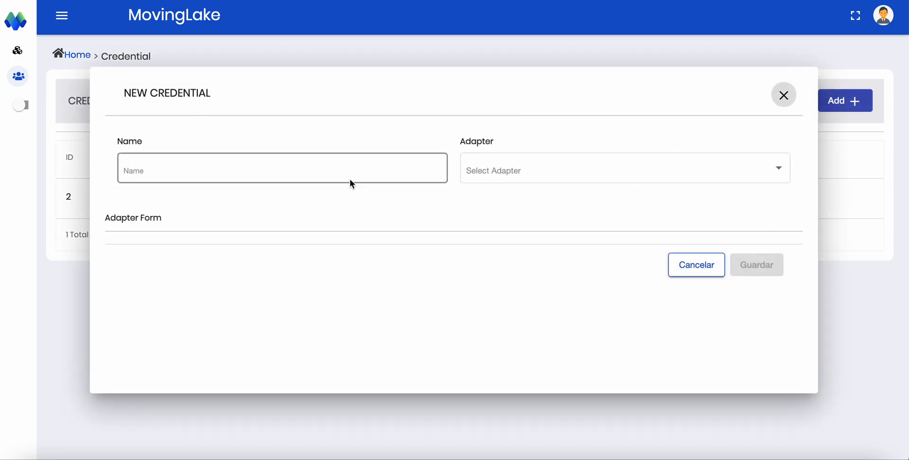
{"action": "left_click", "coordinate": [519, 170]}
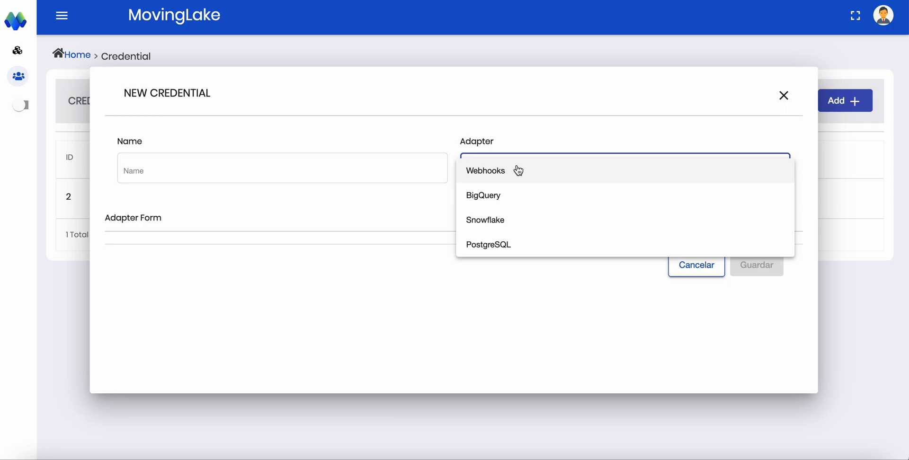
{"action": "left_click", "coordinate": [518, 171]}
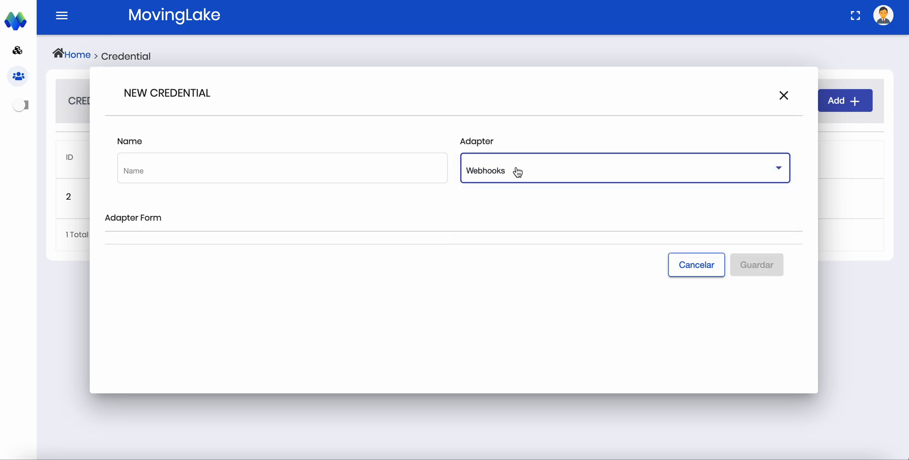
{"action": "scroll", "coordinate": [425, 259], "scroll_direction": "down", "scroll_amount": 1}
{"action": "left_click", "coordinate": [532, 169]}
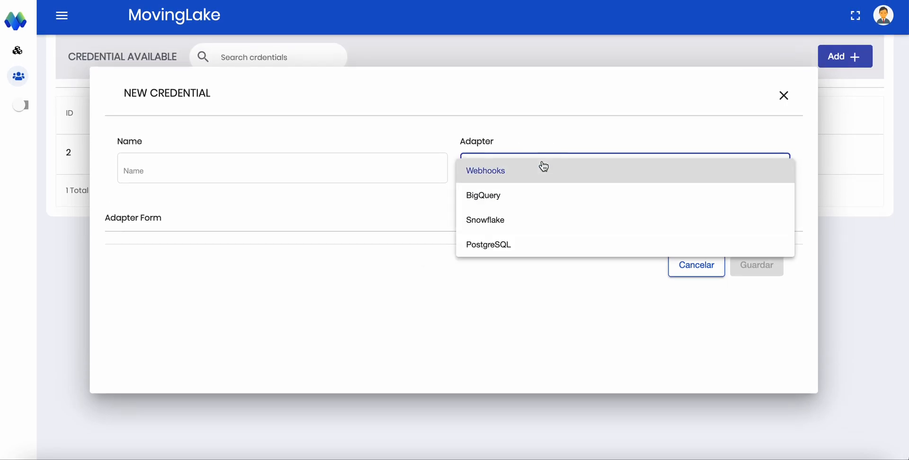
{"action": "left_click", "coordinate": [532, 171]}
{"action": "left_click", "coordinate": [531, 170]}
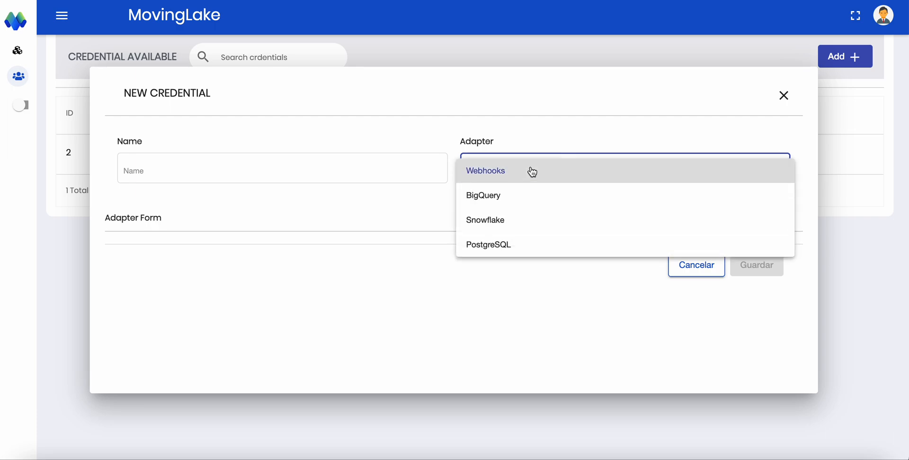
{"action": "left_click", "coordinate": [527, 206]}
{"action": "scroll", "coordinate": [172, 308], "scroll_direction": "down", "scroll_amount": 1}
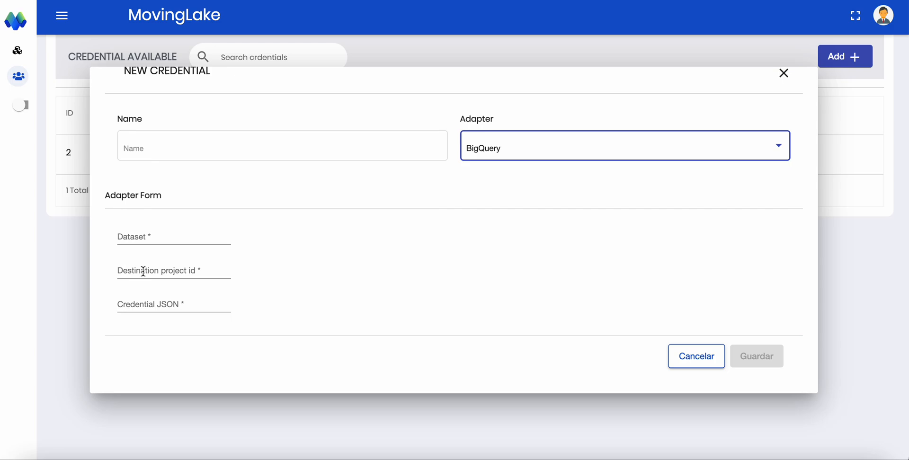
Review the Snowflake and PostgreSQL adapter fields, and close the new credential form without saving
{"action": "left_click", "coordinate": [506, 161]}
{"action": "left_click", "coordinate": [507, 172]}
{"action": "scroll", "coordinate": [225, 261], "scroll_direction": "down", "scroll_amount": 1}
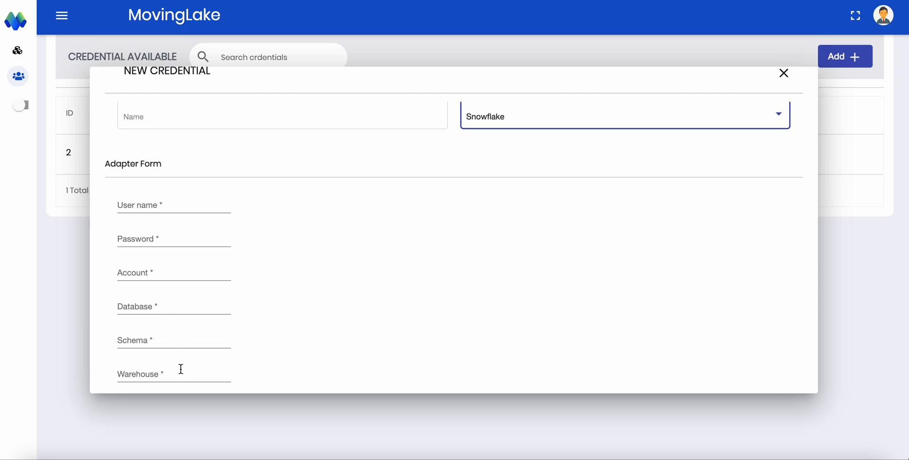
{"action": "left_click", "coordinate": [544, 115]}
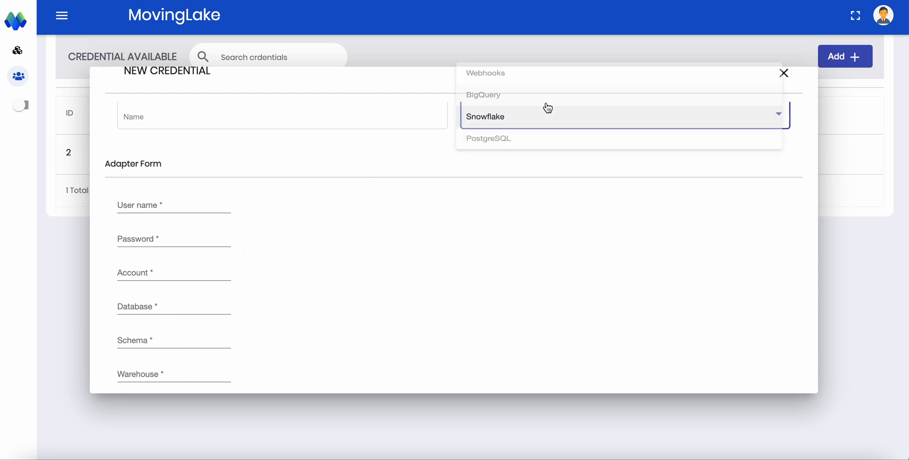
{"action": "left_click", "coordinate": [543, 143]}
{"action": "scroll", "coordinate": [357, 288], "scroll_direction": "up", "scroll_amount": 2}
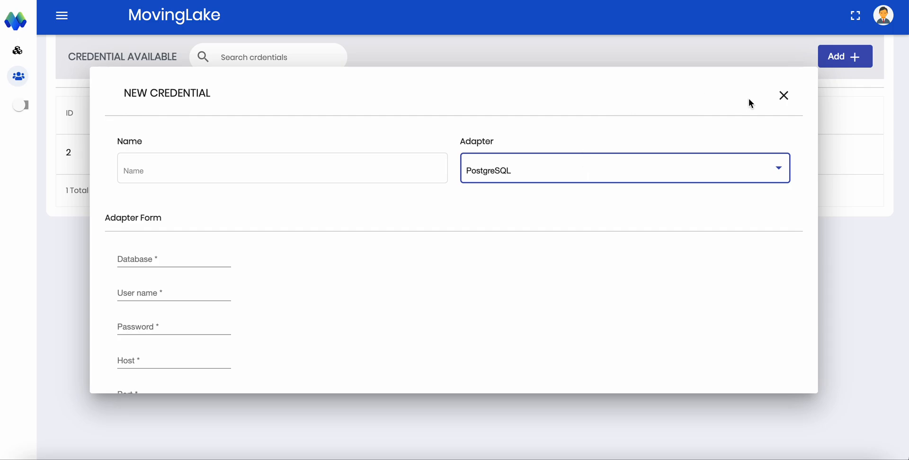
{"action": "left_click", "coordinate": [784, 96]}
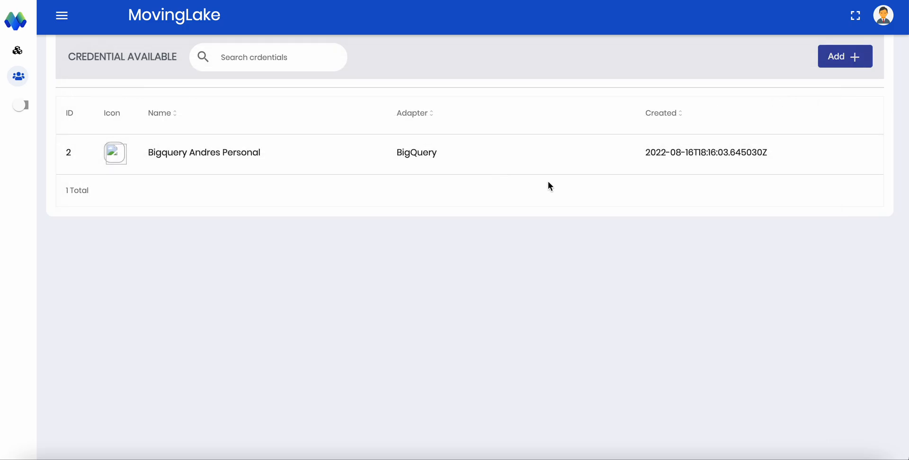
Start a new connector named "Guesty-4" with the description "Guesty Description"
{"action": "mouse_move", "coordinate": [36, 87]}
{"action": "left_click", "coordinate": [34, 136]}
{"action": "left_click", "coordinate": [804, 110]}
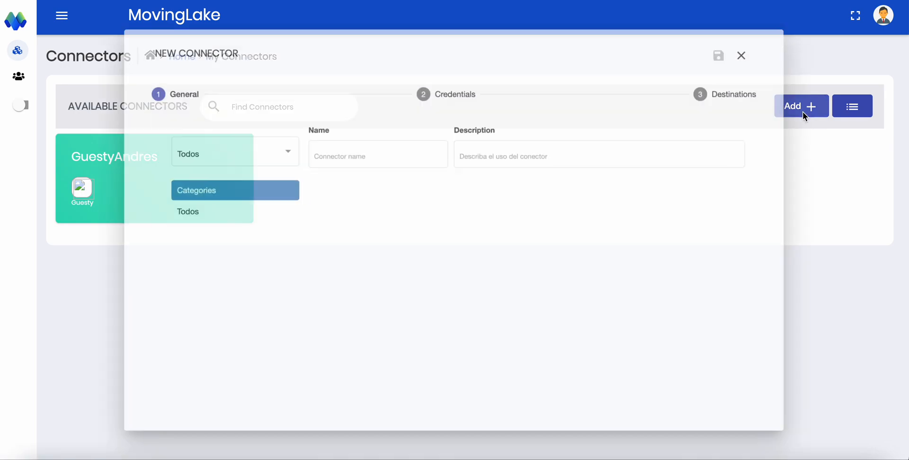
{"action": "left_click", "coordinate": [372, 155]}
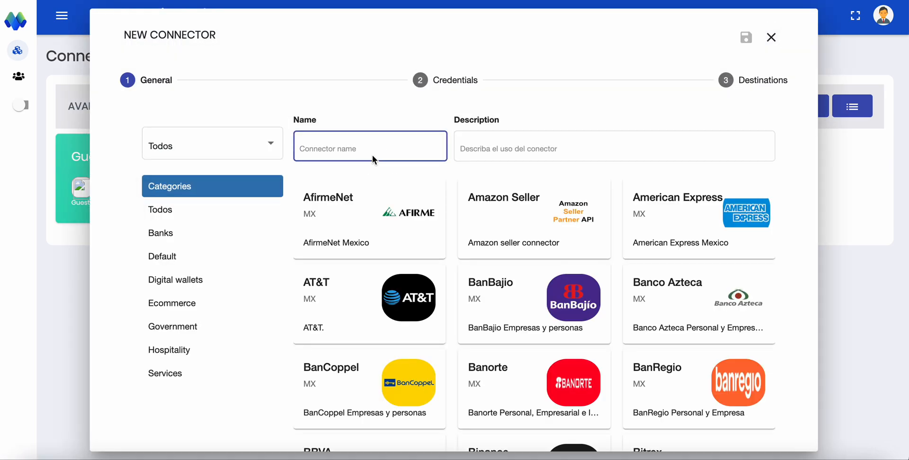
{"action": "type", "text": "Guesty"}
{"action": "left_click", "coordinate": [499, 156]}
{"action": "left_click", "coordinate": [503, 146]}
{"action": "type", "text": "Guesty"}
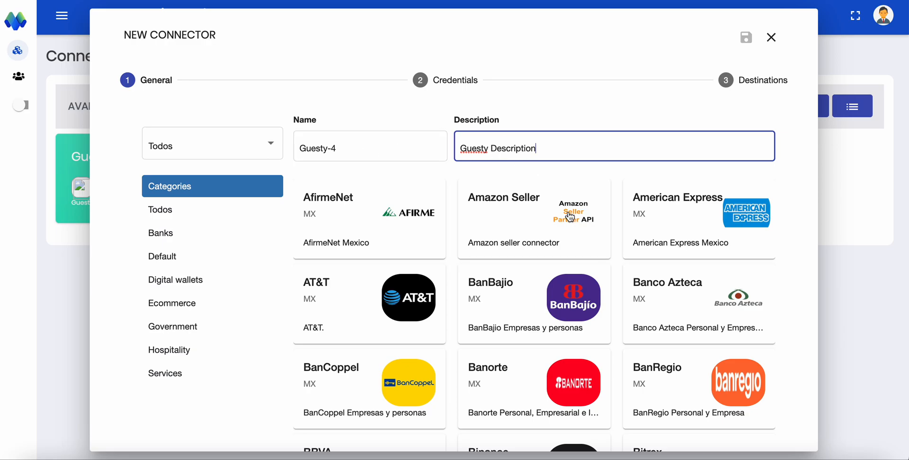
Choose Guesty from the Hospitality category as the connector type and continue to the Credentials stage
{"action": "scroll", "coordinate": [571, 216], "scroll_direction": "down", "scroll_amount": 3}
{"action": "scroll", "coordinate": [570, 217], "scroll_direction": "down", "scroll_amount": 10}
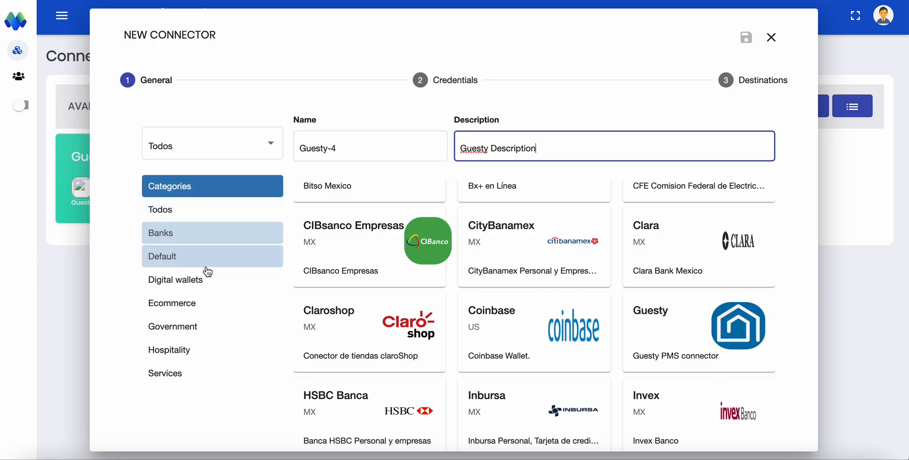
{"action": "left_click", "coordinate": [190, 350]}
{"action": "left_click", "coordinate": [375, 232]}
{"action": "scroll", "coordinate": [605, 316], "scroll_direction": "down", "scroll_amount": 3}
{"action": "left_click", "coordinate": [756, 385]}
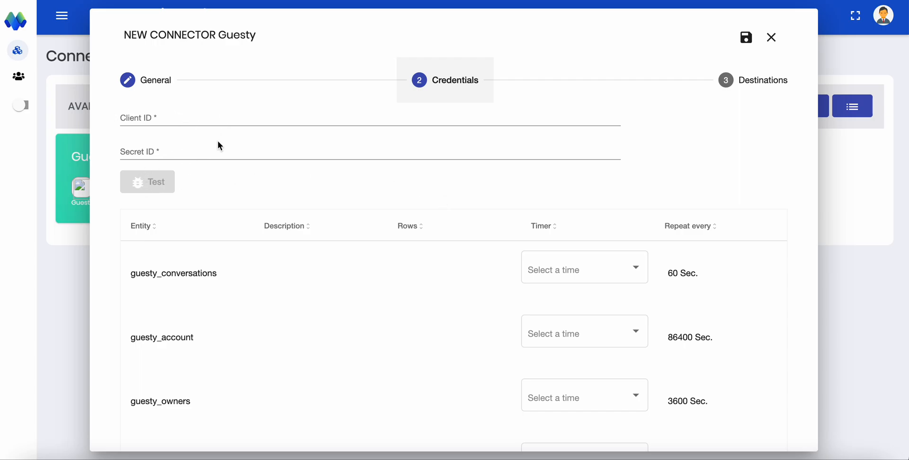
Examine the Guesty entities and the timer options offered for guesty_conversations without choosing one
{"action": "scroll", "coordinate": [311, 288], "scroll_direction": "down", "scroll_amount": 3}
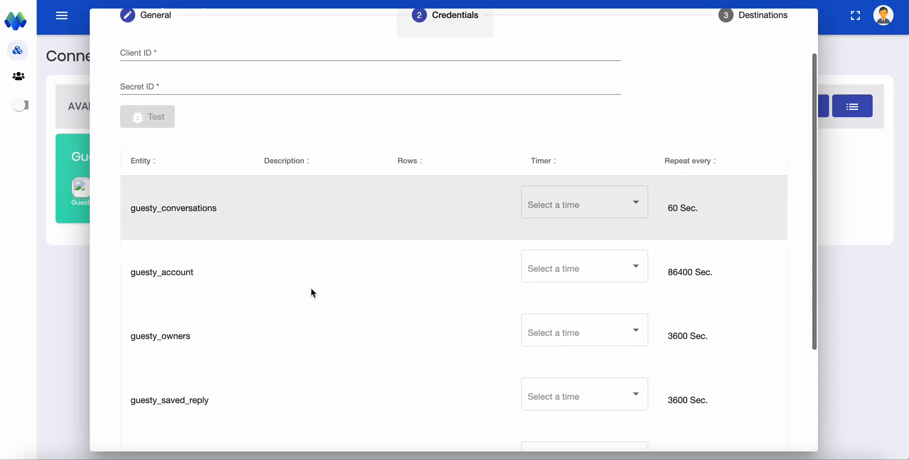
{"action": "scroll", "coordinate": [476, 239], "scroll_direction": "up", "scroll_amount": 3}
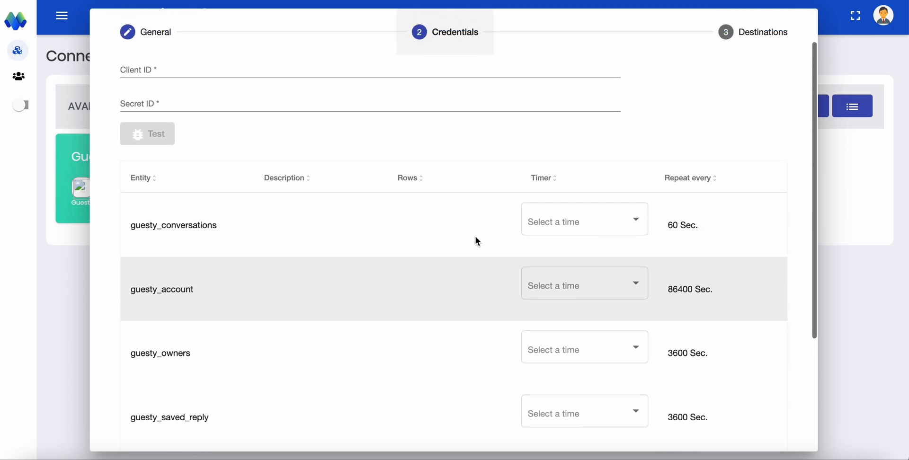
{"action": "scroll", "coordinate": [329, 183], "scroll_direction": "down", "scroll_amount": 5}
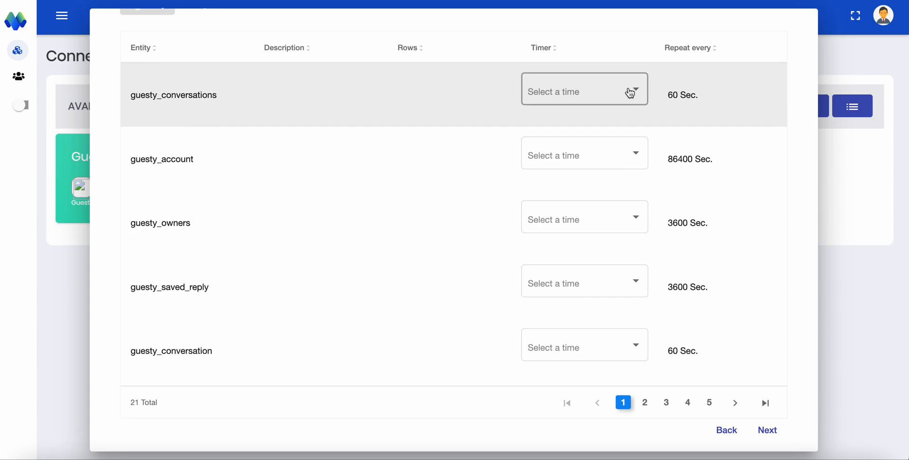
{"action": "left_click", "coordinate": [631, 90]}
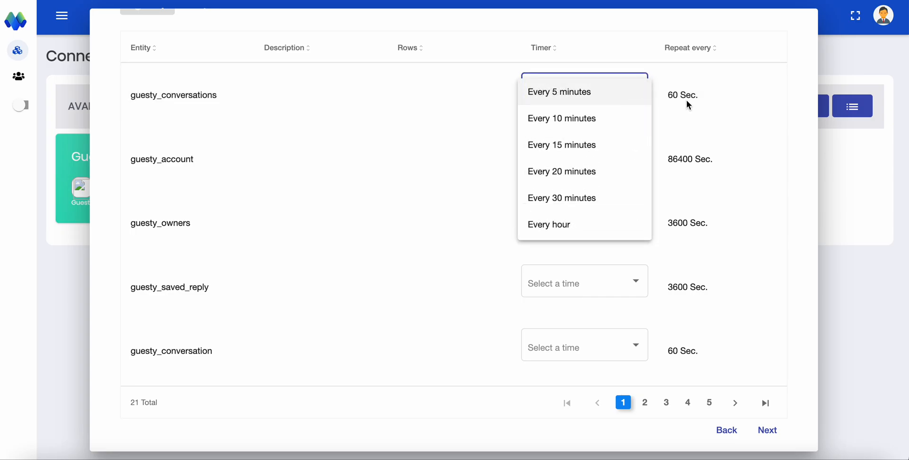
{"action": "scroll", "coordinate": [610, 180], "scroll_direction": "down", "scroll_amount": 2}
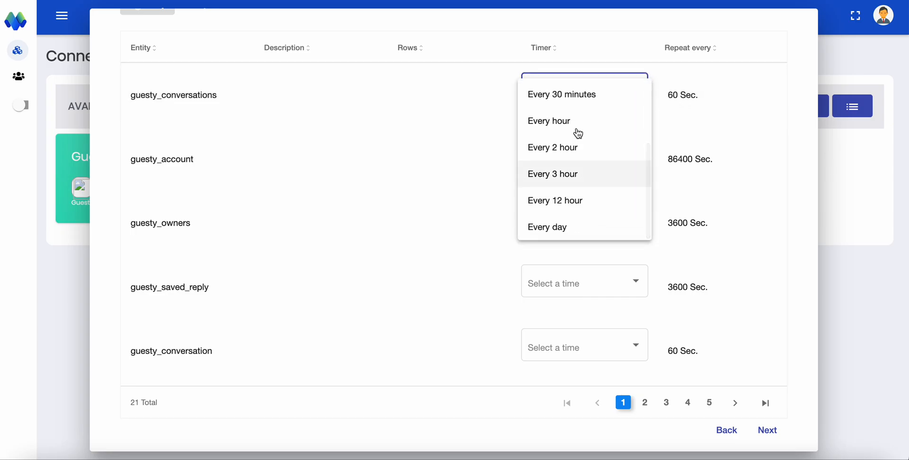
{"action": "scroll", "coordinate": [578, 123], "scroll_direction": "up", "scroll_amount": 2}
{"action": "left_click", "coordinate": [451, 223]}
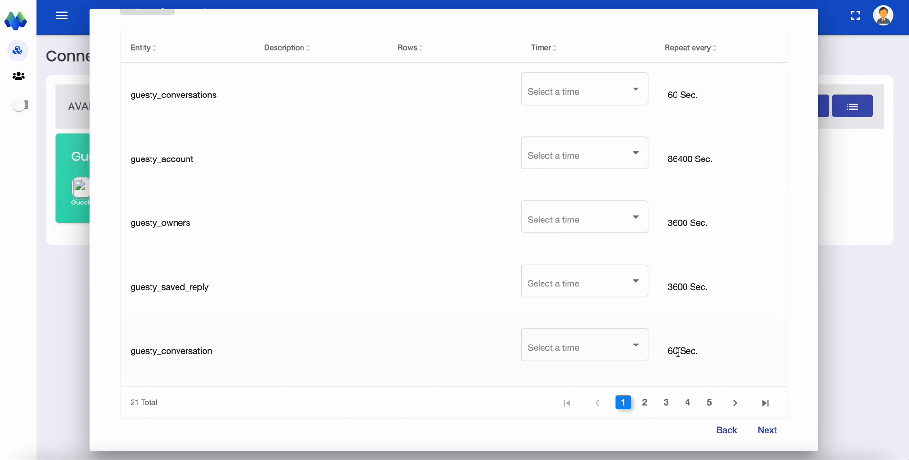
Examine the remaining Guesty entities and their repeat intervals on pages 5 and 4 of the entity table
{"action": "left_click", "coordinate": [710, 402]}
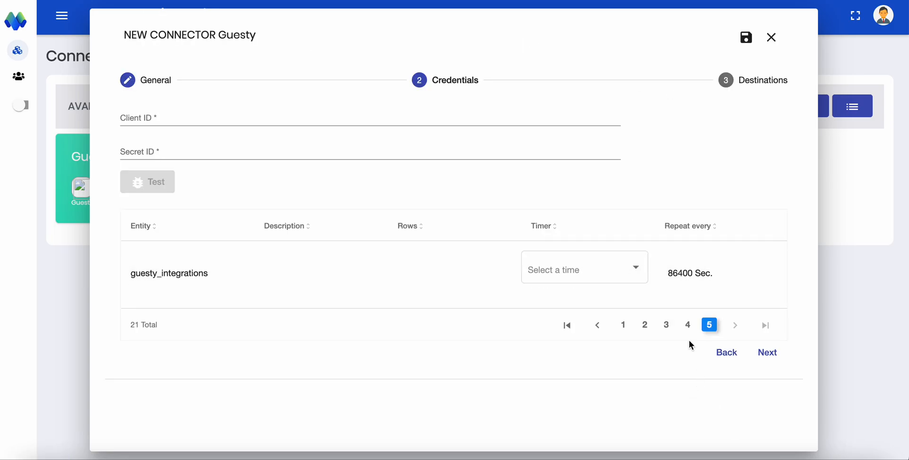
{"action": "left_click", "coordinate": [689, 326]}
{"action": "scroll", "coordinate": [703, 374], "scroll_direction": "down", "scroll_amount": 5}
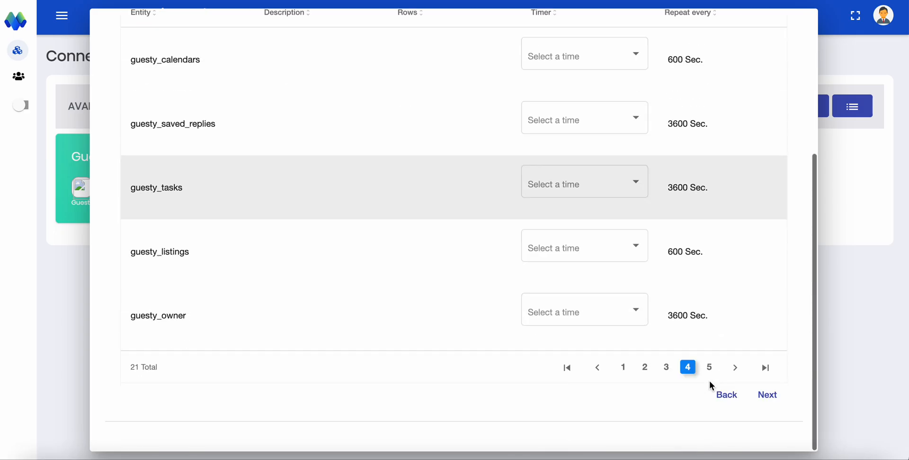
{"action": "scroll", "coordinate": [393, 190], "scroll_direction": "up", "scroll_amount": 3}
{"action": "scroll", "coordinate": [393, 189], "scroll_direction": "down", "scroll_amount": 3}
{"action": "scroll", "coordinate": [393, 190], "scroll_direction": "up", "scroll_amount": 1}
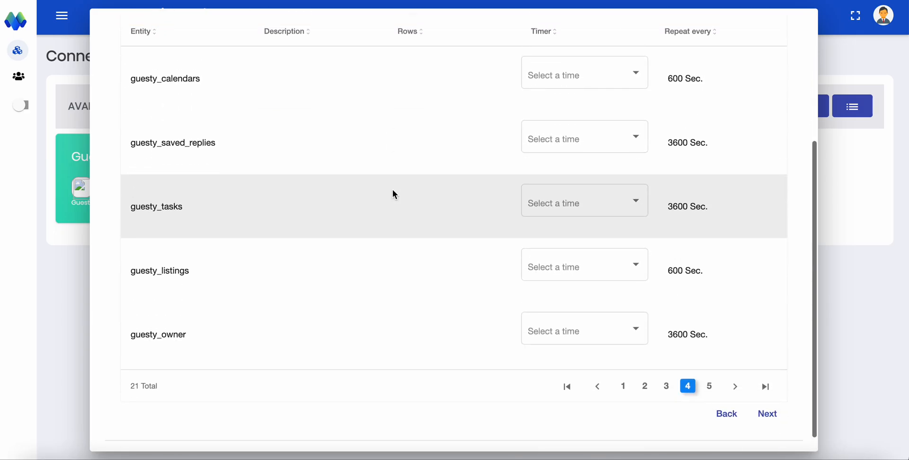
{"action": "scroll", "coordinate": [395, 194], "scroll_direction": "up", "scroll_amount": 3}
{"action": "scroll", "coordinate": [570, 266], "scroll_direction": "down", "scroll_amount": 3}
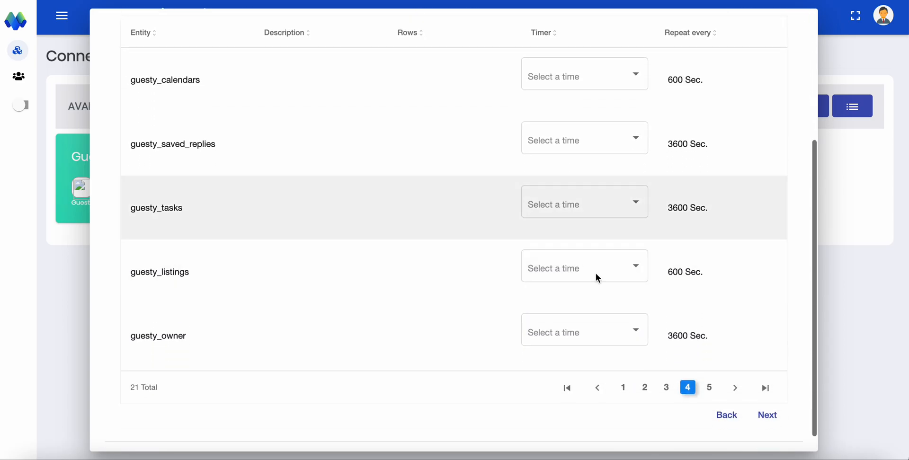
Continue to the Destinations stage and add a BigQuery target adapter using the saved BigQuery credential
{"action": "left_click", "coordinate": [768, 422]}
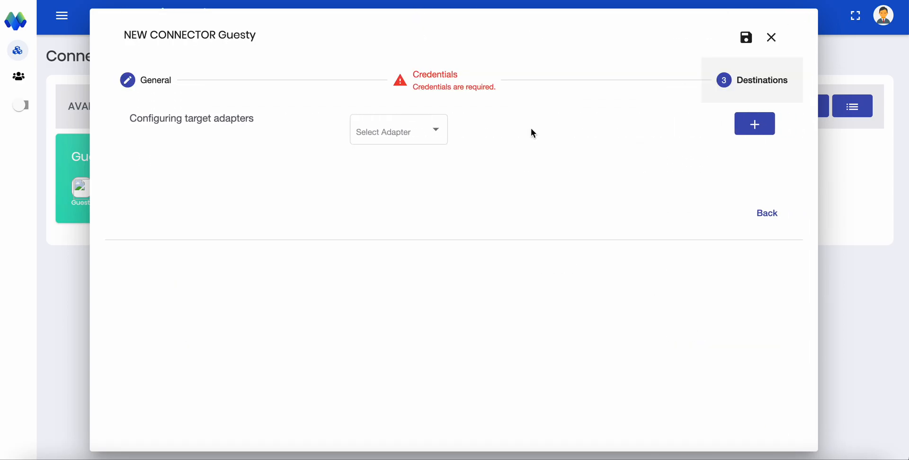
{"action": "left_click", "coordinate": [439, 124]}
{"action": "left_click", "coordinate": [443, 159]}
{"action": "left_click", "coordinate": [755, 124]}
{"action": "left_click", "coordinate": [311, 256]}
{"action": "left_click", "coordinate": [277, 263]}
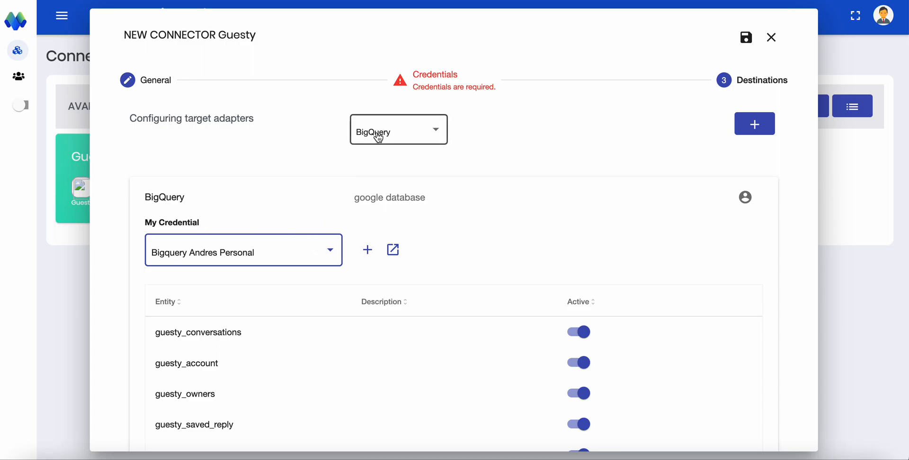
Add a second BigQuery target adapter and assign the same saved BigQuery credential to it
{"action": "scroll", "coordinate": [314, 274], "scroll_direction": "down", "scroll_amount": 5}
{"action": "scroll", "coordinate": [636, 311], "scroll_direction": "up", "scroll_amount": 5}
{"action": "left_click", "coordinate": [755, 124]}
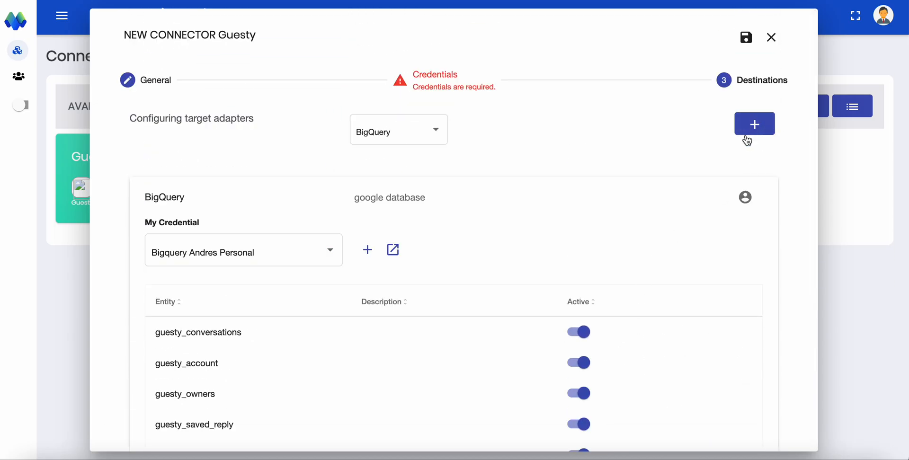
{"action": "scroll", "coordinate": [685, 206], "scroll_direction": "down", "scroll_amount": 5}
{"action": "left_click", "coordinate": [428, 344]}
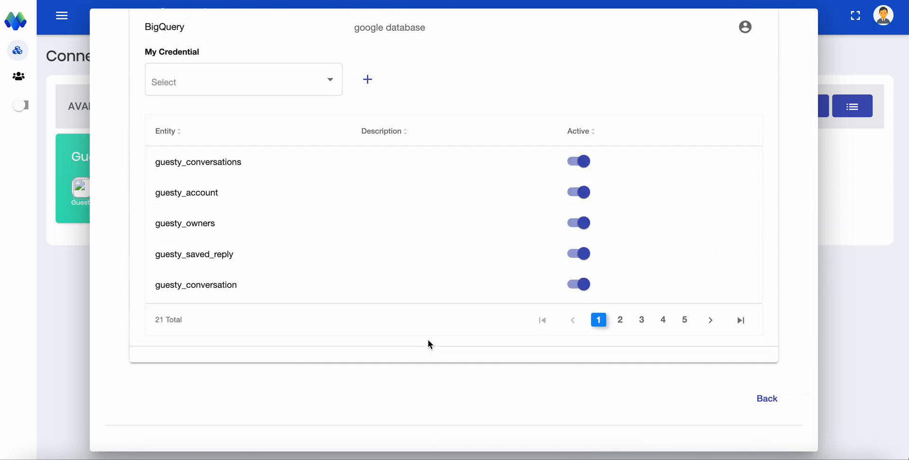
{"action": "left_click", "coordinate": [262, 56]}
{"action": "left_click", "coordinate": [260, 66]}
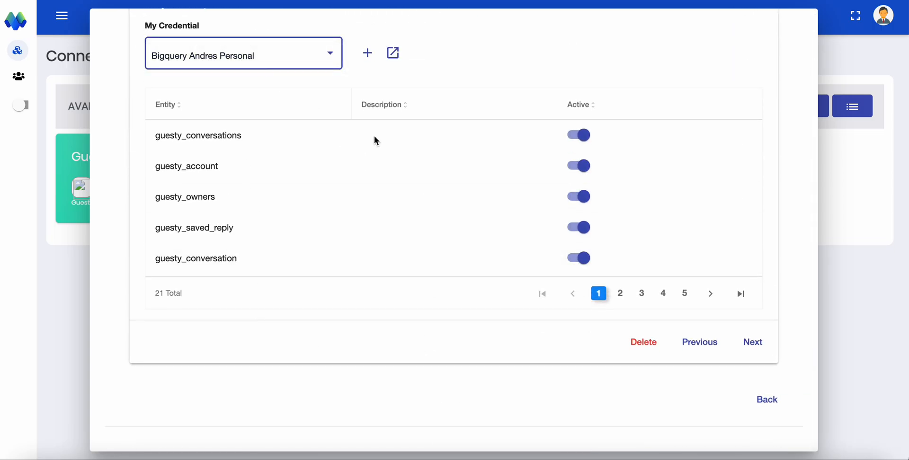
Add a Webhooks target adapter and expand its settings to the request URL of guesty_conversations
{"action": "scroll", "coordinate": [370, 142], "scroll_direction": "up", "scroll_amount": 5}
{"action": "left_click", "coordinate": [386, 148]}
{"action": "left_click", "coordinate": [415, 108]}
{"action": "left_click", "coordinate": [757, 127]}
{"action": "scroll", "coordinate": [567, 275], "scroll_direction": "down", "scroll_amount": 6}
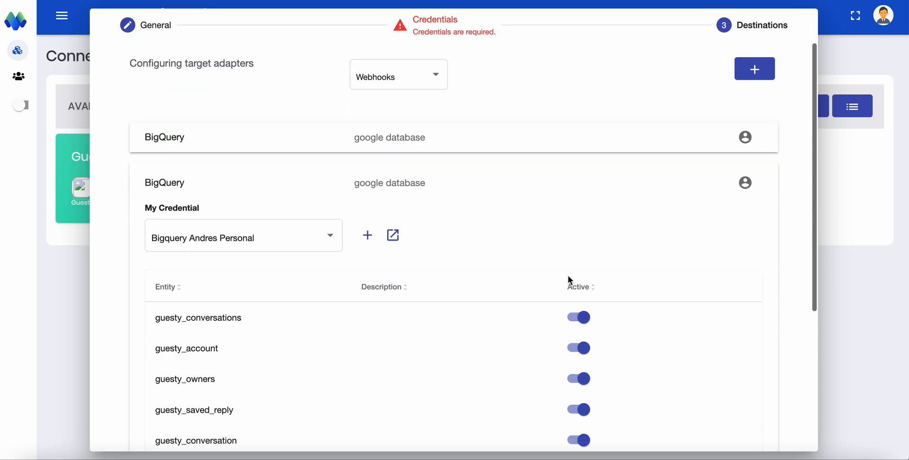
{"action": "left_click", "coordinate": [546, 341]}
{"action": "scroll", "coordinate": [544, 331], "scroll_direction": "down", "scroll_amount": 7}
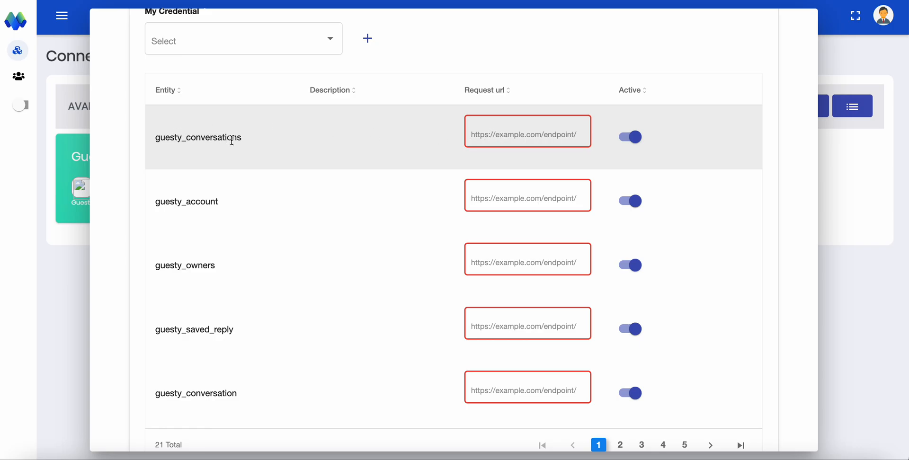
{"action": "left_click", "coordinate": [526, 138]}
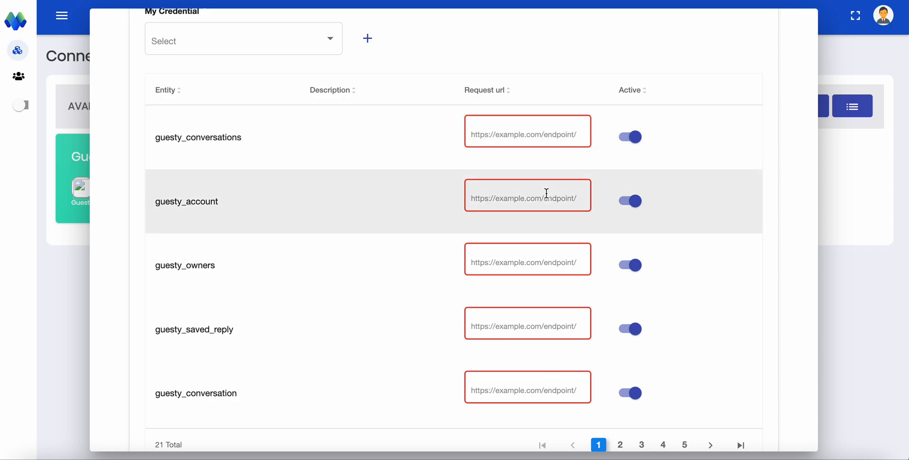
Review the Webhooks adapter's credential, request URL and active settings for the Guesty entities, and collapse the adapter
{"action": "scroll", "coordinate": [546, 194], "scroll_direction": "up", "scroll_amount": 3}
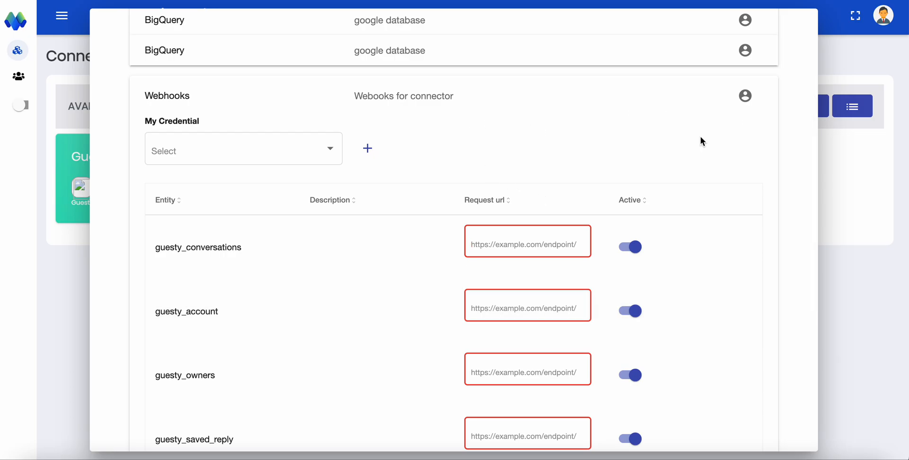
{"action": "scroll", "coordinate": [627, 205], "scroll_direction": "down", "scroll_amount": 5}
{"action": "scroll", "coordinate": [630, 355], "scroll_direction": "down", "scroll_amount": 1}
{"action": "left_click", "coordinate": [756, 415]}
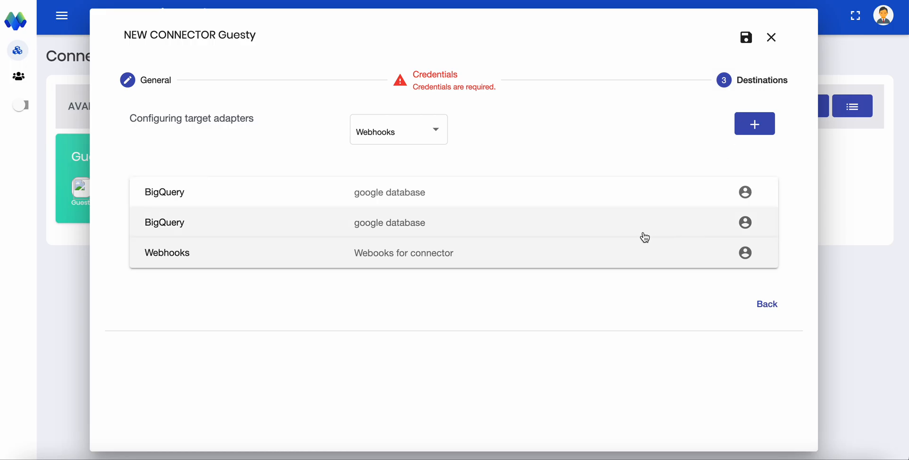
Expand the second BigQuery target adapter to review its credential and active entities, and collapse it again
{"action": "left_click", "coordinate": [611, 224]}
{"action": "scroll", "coordinate": [612, 269], "scroll_direction": "down", "scroll_amount": 3}
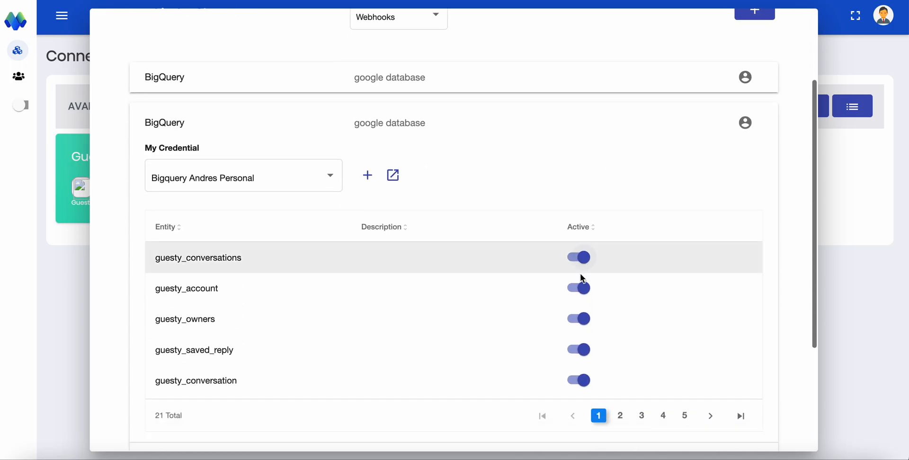
{"action": "scroll", "coordinate": [569, 204], "scroll_direction": "up", "scroll_amount": 1}
{"action": "left_click", "coordinate": [551, 152]}
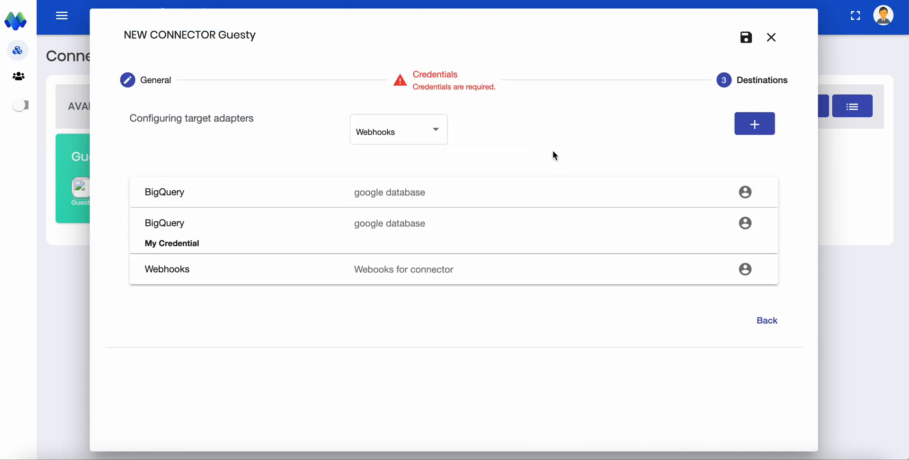
In the Webhooks adapter, deactivate the guesty_saved_reply entity and toggle it back
{"action": "left_click", "coordinate": [542, 254]}
{"action": "scroll", "coordinate": [570, 281], "scroll_direction": "down", "scroll_amount": 5}
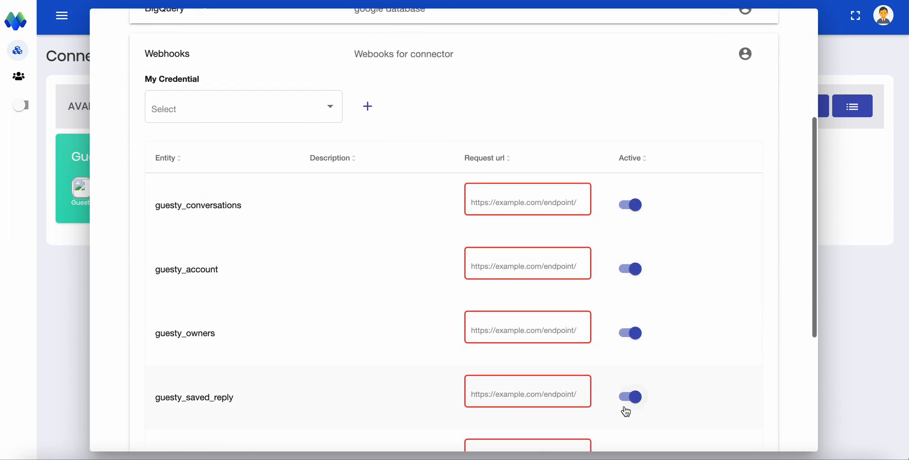
{"action": "scroll", "coordinate": [626, 405], "scroll_direction": "down", "scroll_amount": 3}
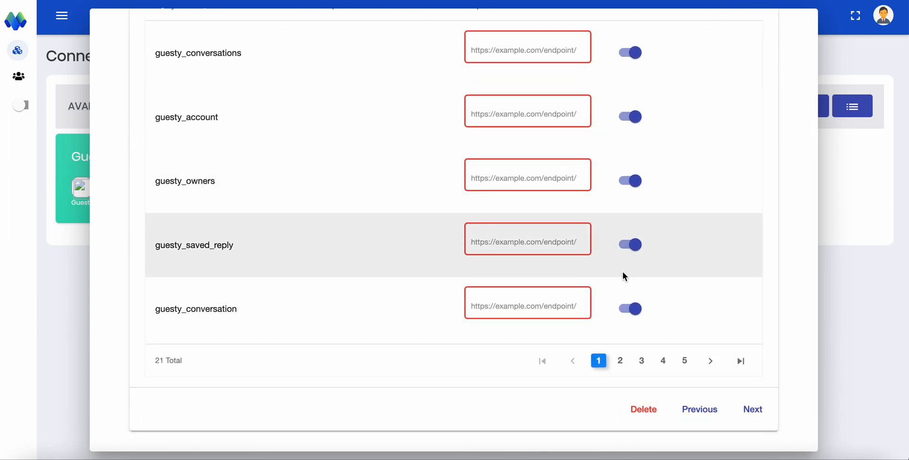
{"action": "left_click", "coordinate": [632, 244]}
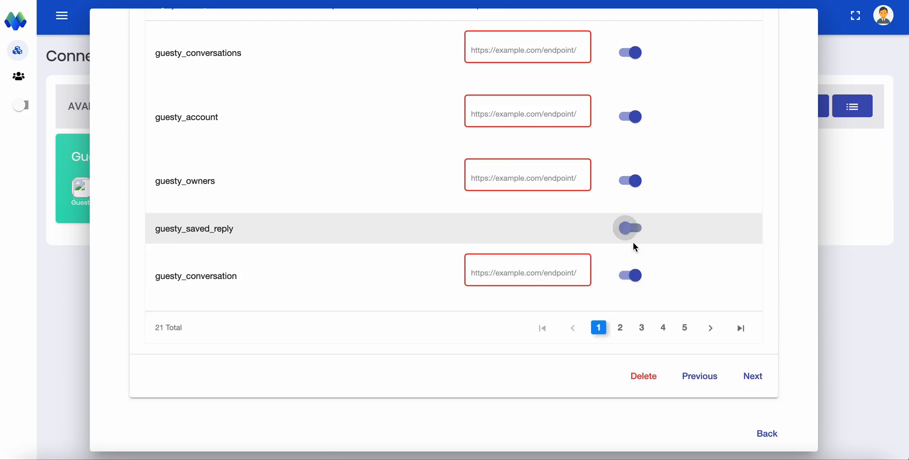
{"action": "left_click", "coordinate": [629, 223]}
Close the new Guesty connector dialog without saving it
{"action": "scroll", "coordinate": [631, 180], "scroll_direction": "up", "scroll_amount": 10}
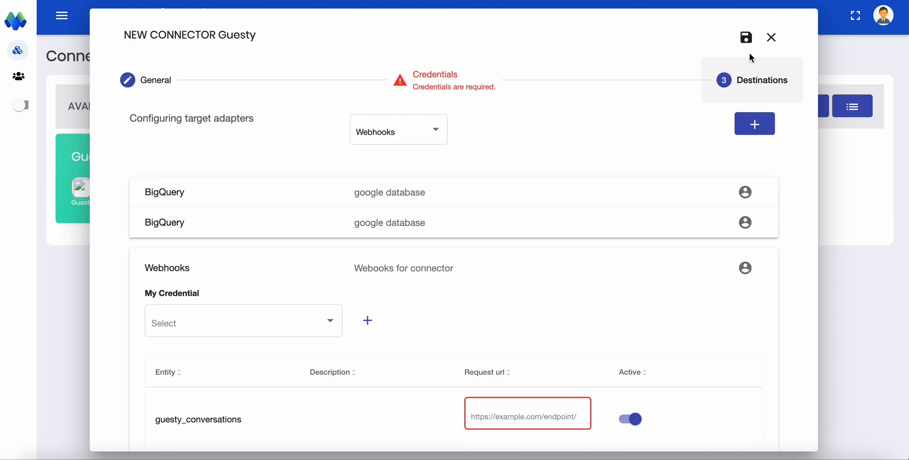
{"action": "left_click", "coordinate": [772, 37]}
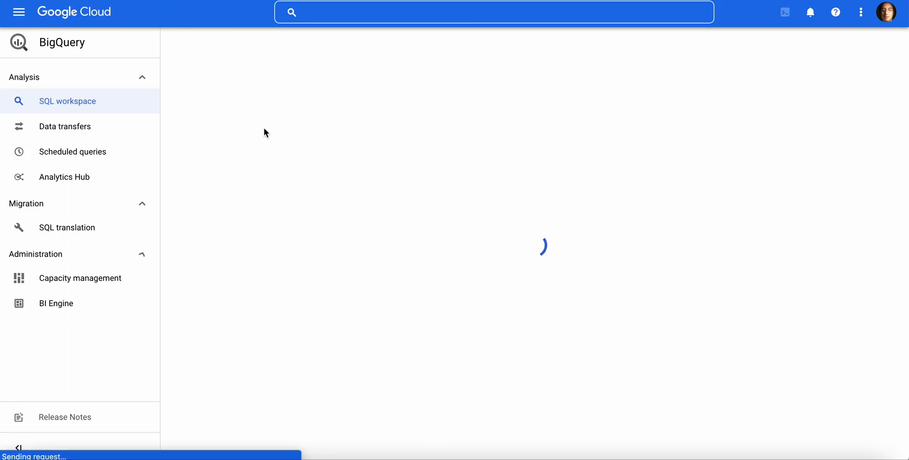
In Google Cloud BigQuery, expand the agile-planet-171803 project and its movinglake dataset, and look through the Guesty tables
{"action": "left_click", "coordinate": [49, 118]}
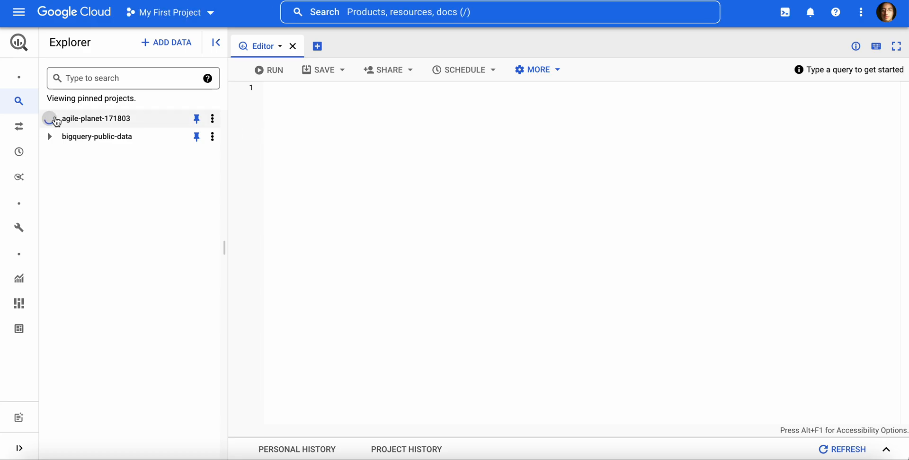
{"action": "left_click", "coordinate": [63, 173]}
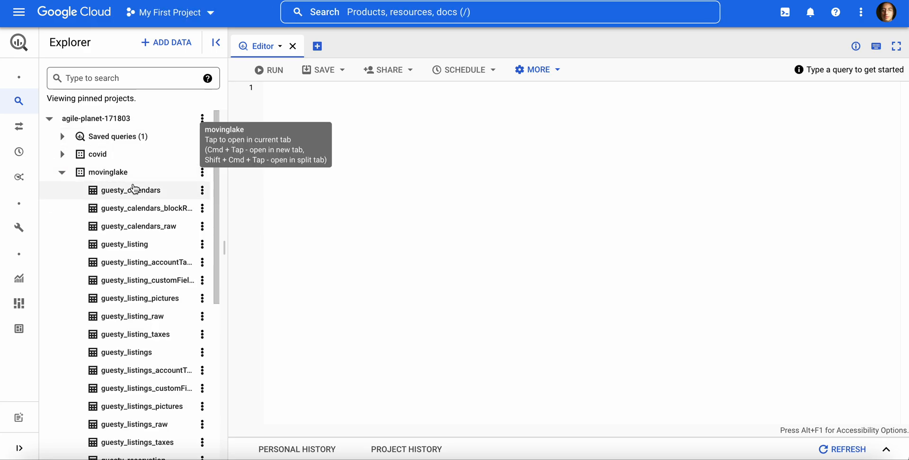
{"action": "scroll", "coordinate": [135, 185], "scroll_direction": "down", "scroll_amount": 2}
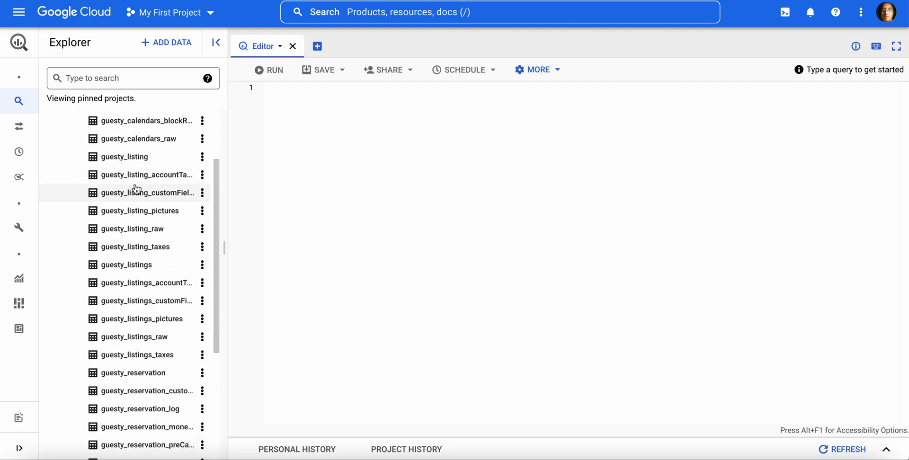
{"action": "scroll", "coordinate": [136, 190], "scroll_direction": "down", "scroll_amount": 5}
{"action": "scroll", "coordinate": [136, 189], "scroll_direction": "up", "scroll_amount": 6}
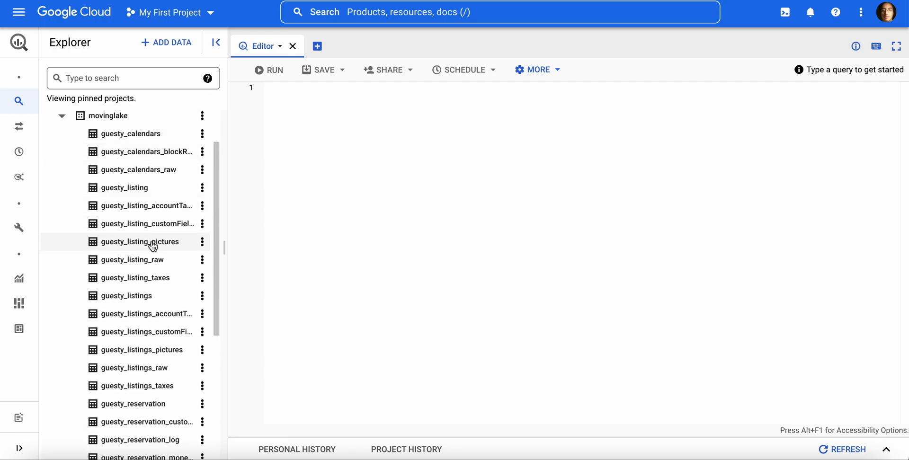
{"action": "scroll", "coordinate": [152, 243], "scroll_direction": "down", "scroll_amount": 5}
{"action": "scroll", "coordinate": [153, 243], "scroll_direction": "down", "scroll_amount": 1}
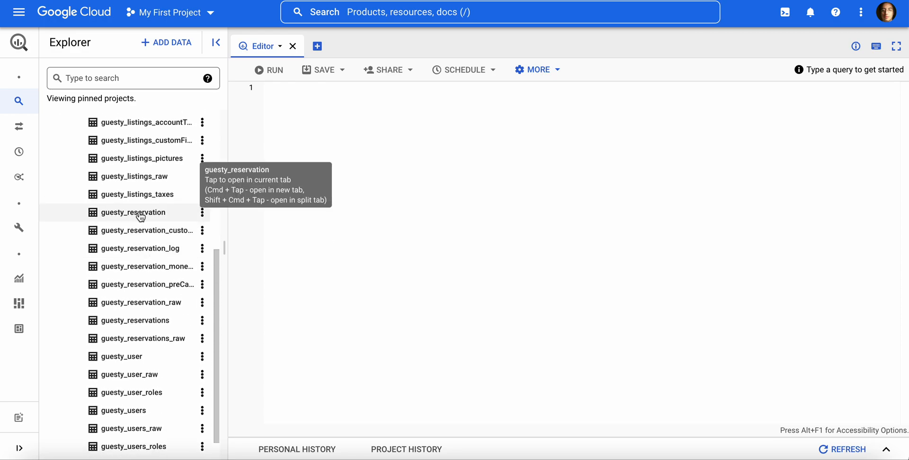
Open the guesty_reservation_raw table and check its schema and data preview
{"action": "left_click", "coordinate": [164, 304]}
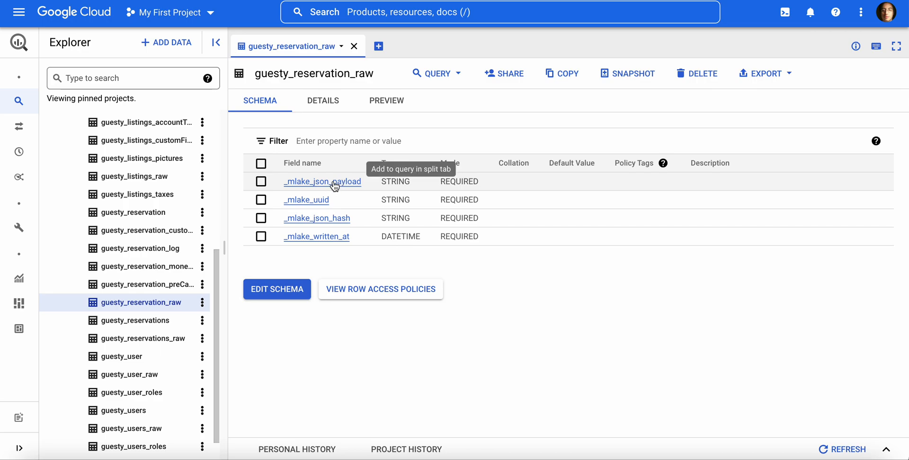
{"action": "left_click", "coordinate": [387, 101]}
{"action": "left_click", "coordinate": [267, 105]}
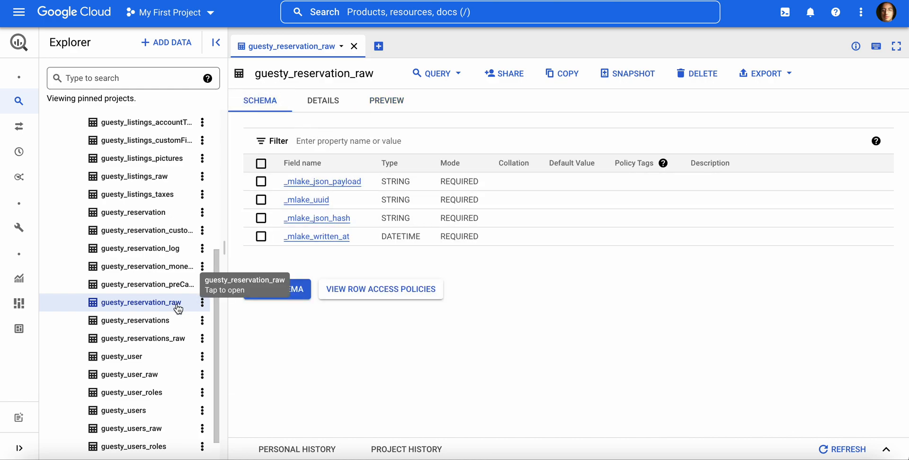
Open the guesty_reservation table and examine its schema through the money and preCancelationMoney fields
{"action": "left_click", "coordinate": [142, 212]}
{"action": "scroll", "coordinate": [406, 254], "scroll_direction": "down", "scroll_amount": 2}
{"action": "scroll", "coordinate": [407, 254], "scroll_direction": "down", "scroll_amount": 12}
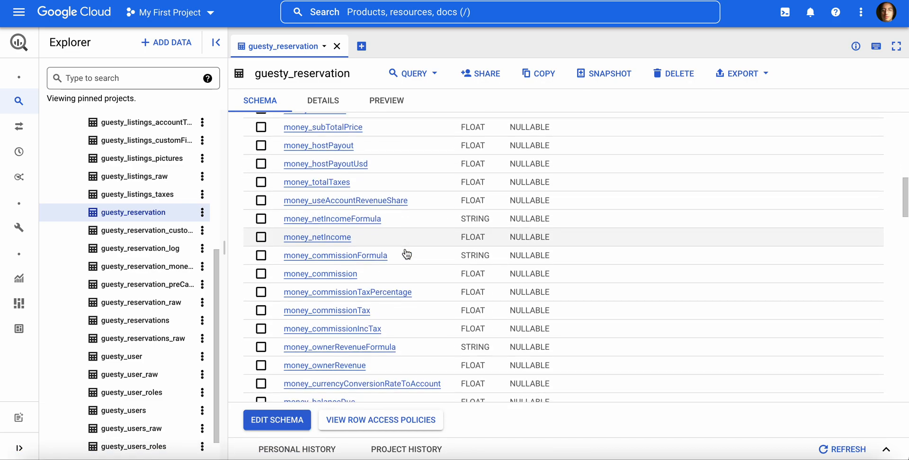
{"action": "scroll", "coordinate": [407, 254], "scroll_direction": "down", "scroll_amount": 8}
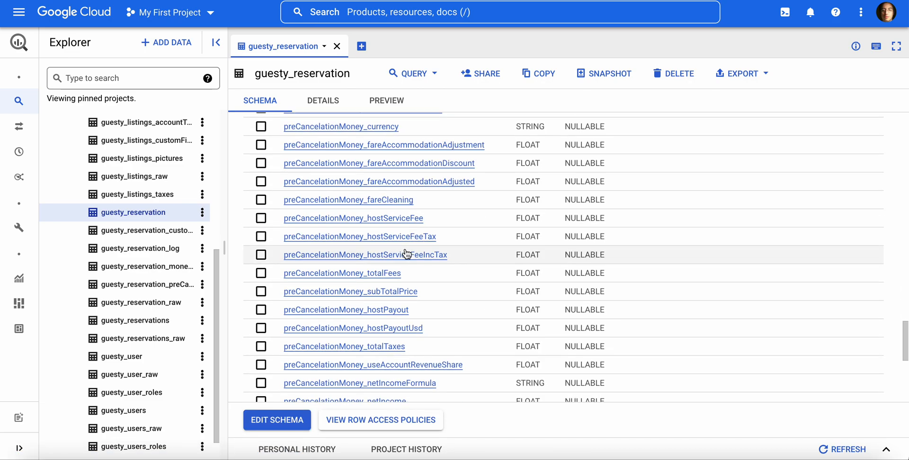
{"action": "scroll", "coordinate": [406, 254], "scroll_direction": "down", "scroll_amount": 5}
{"action": "scroll", "coordinate": [405, 254], "scroll_direction": "up", "scroll_amount": 3}
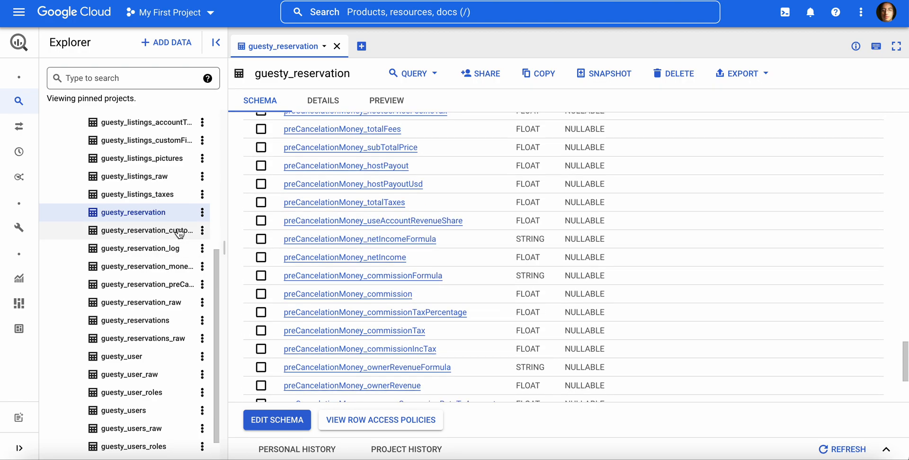
Examine the schemas of the guesty_reservation child tables for custom fields, log, money invoice items and pre-cancelation items
{"action": "left_click", "coordinate": [179, 233]}
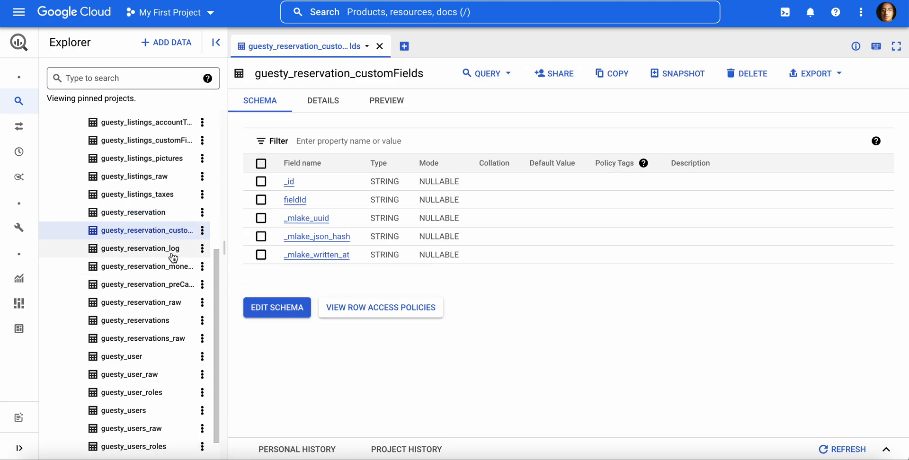
{"action": "left_click", "coordinate": [172, 250]}
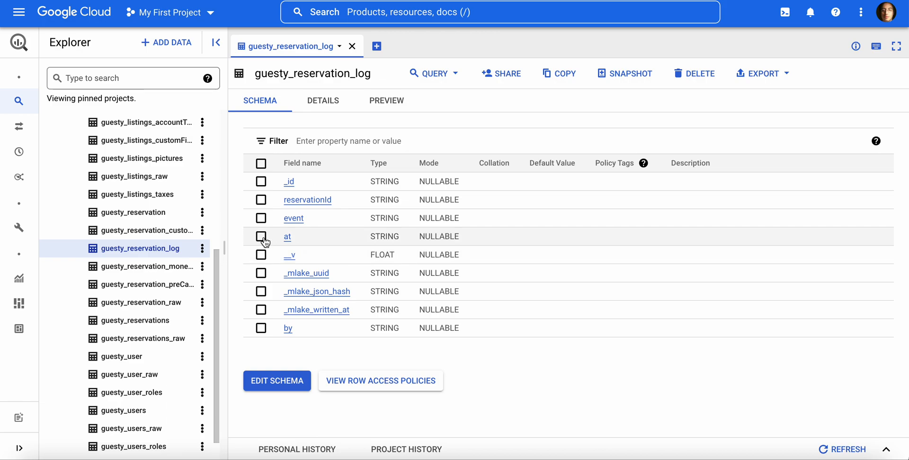
{"action": "left_click", "coordinate": [183, 266]}
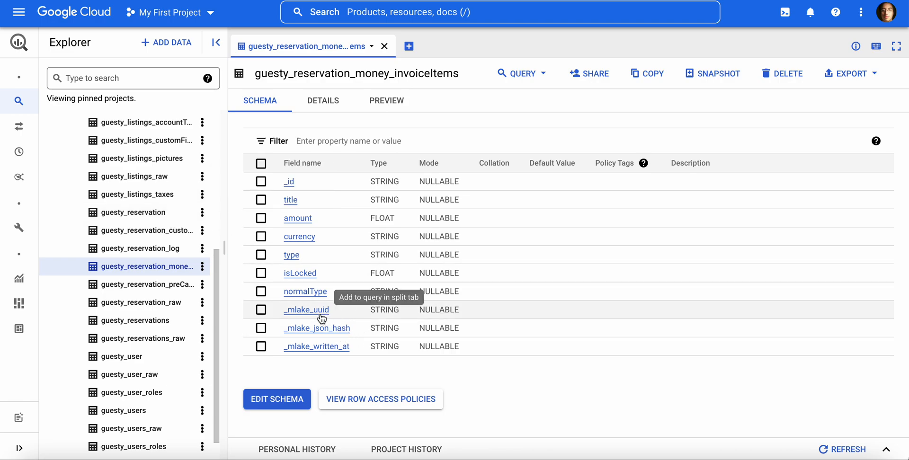
{"action": "left_click", "coordinate": [171, 285]}
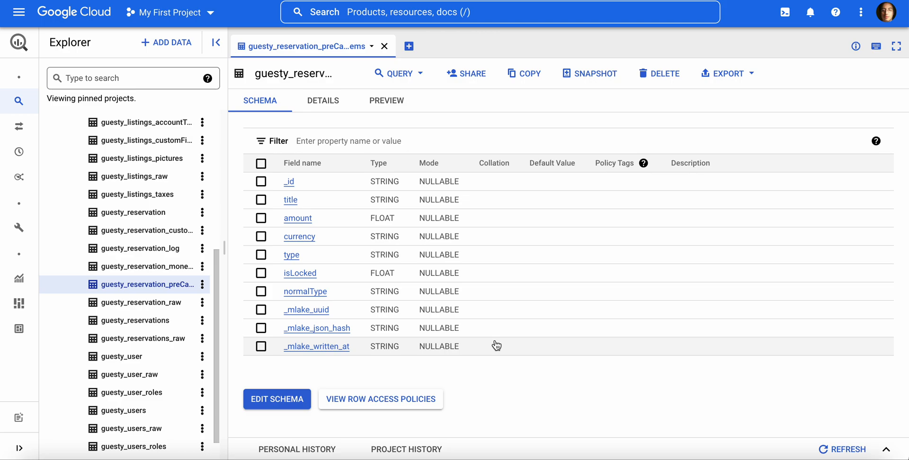
Open the guesty_calendars table in the movinglake dataset and examine the fields of its schema
{"action": "scroll", "coordinate": [172, 341], "scroll_direction": "down", "scroll_amount": 1}
{"action": "scroll", "coordinate": [173, 341], "scroll_direction": "up", "scroll_amount": 3}
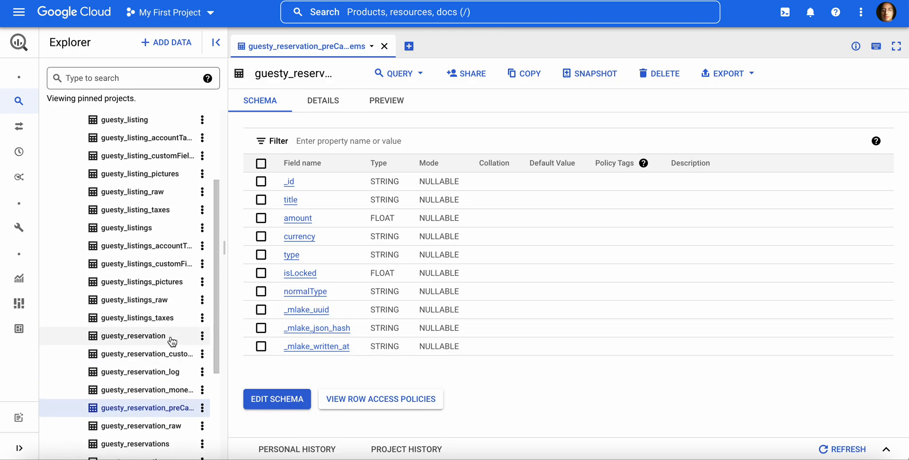
{"action": "scroll", "coordinate": [172, 341], "scroll_direction": "up", "scroll_amount": 3}
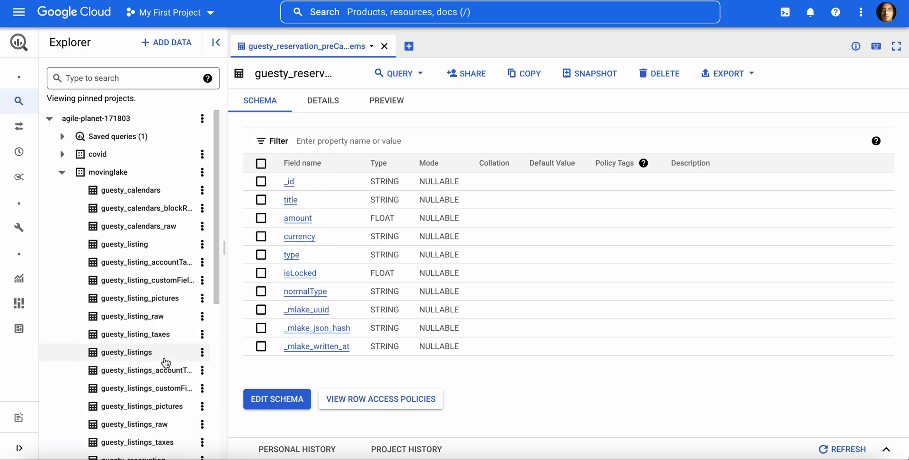
{"action": "left_click", "coordinate": [159, 191]}
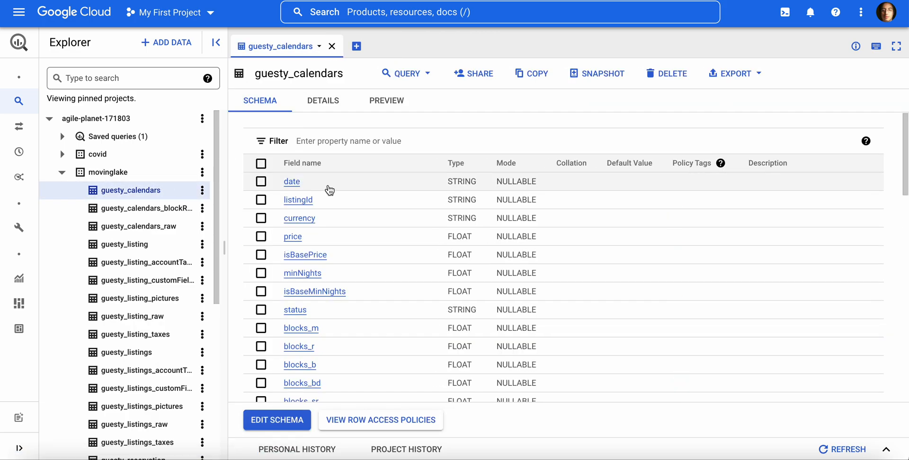
{"action": "scroll", "coordinate": [349, 296], "scroll_direction": "down", "scroll_amount": 3}
{"action": "scroll", "coordinate": [350, 296], "scroll_direction": "up", "scroll_amount": 1}
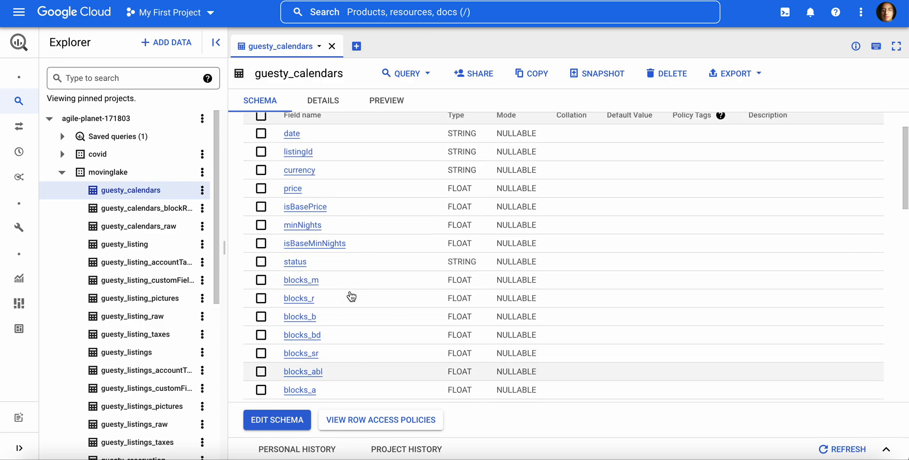
{"action": "scroll", "coordinate": [351, 296], "scroll_direction": "down", "scroll_amount": 12}
{"action": "scroll", "coordinate": [350, 296], "scroll_direction": "up", "scroll_amount": 12}
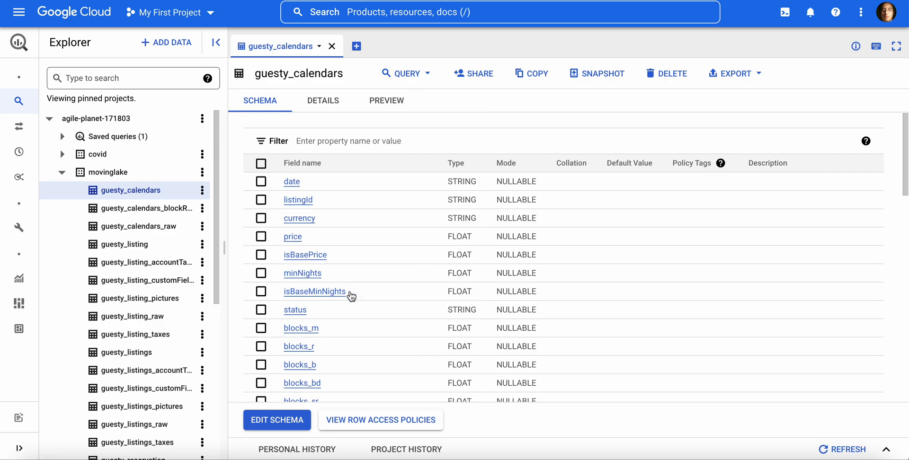